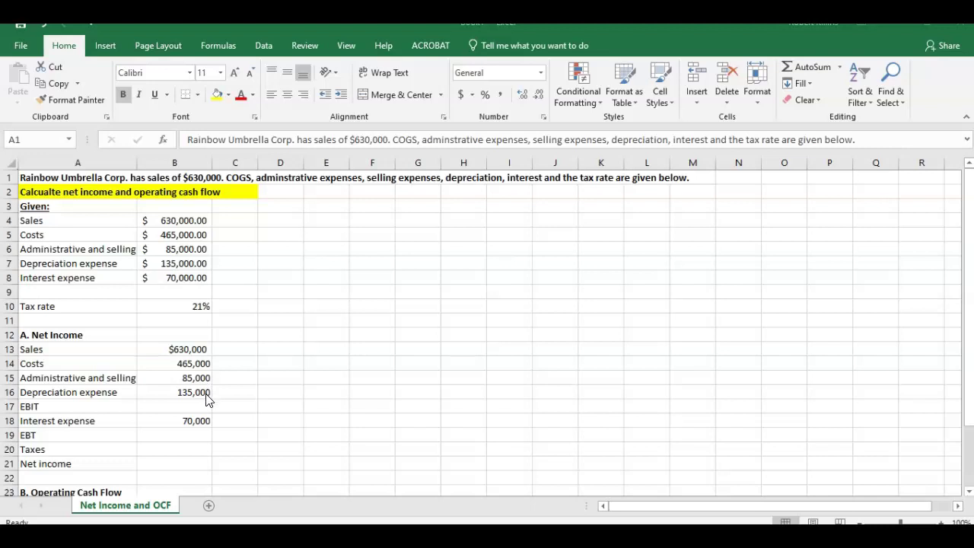
Calculate EBIT in B17 as sales minus costs, administrative and selling expenses, and depreciation, using =B13-B14-B15-B16.
{"action": "left_click", "coordinate": [196, 401]}
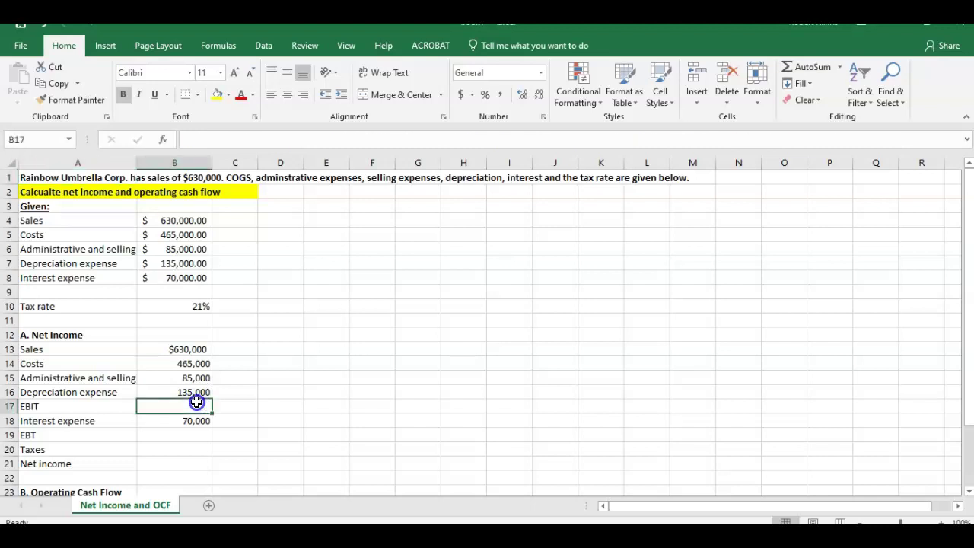
{"action": "type", "text": "="}
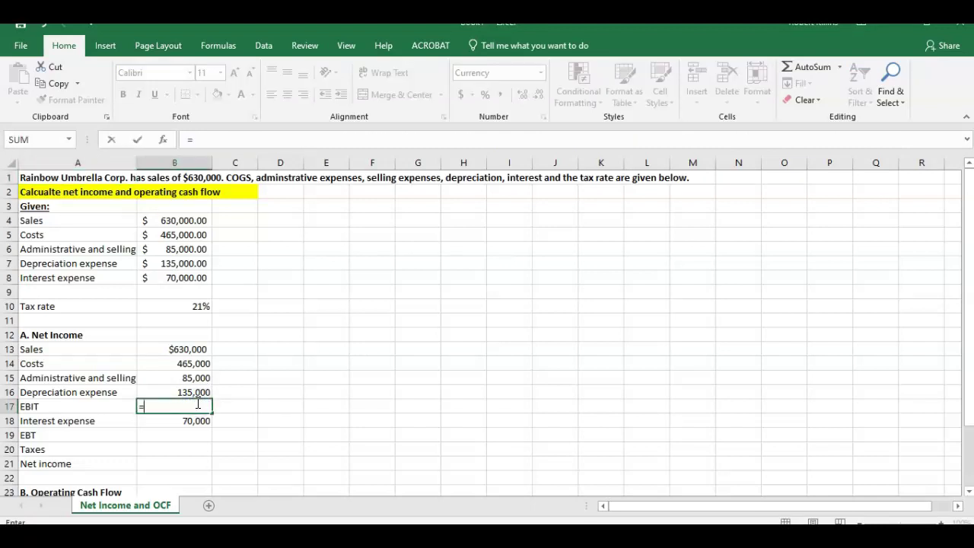
{"action": "left_click", "coordinate": [199, 349]}
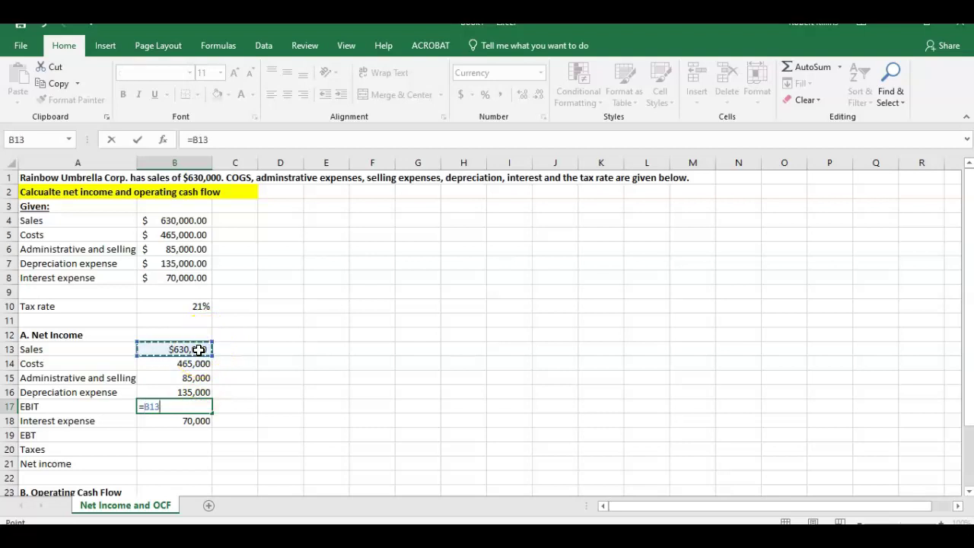
{"action": "type", "text": "-"}
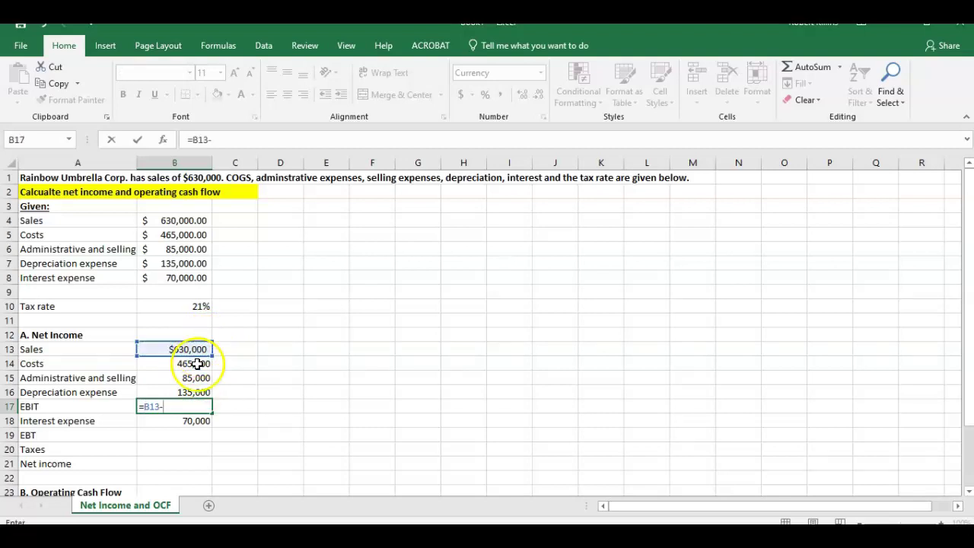
{"action": "left_click", "coordinate": [197, 364]}
{"action": "type", "text": "-"}
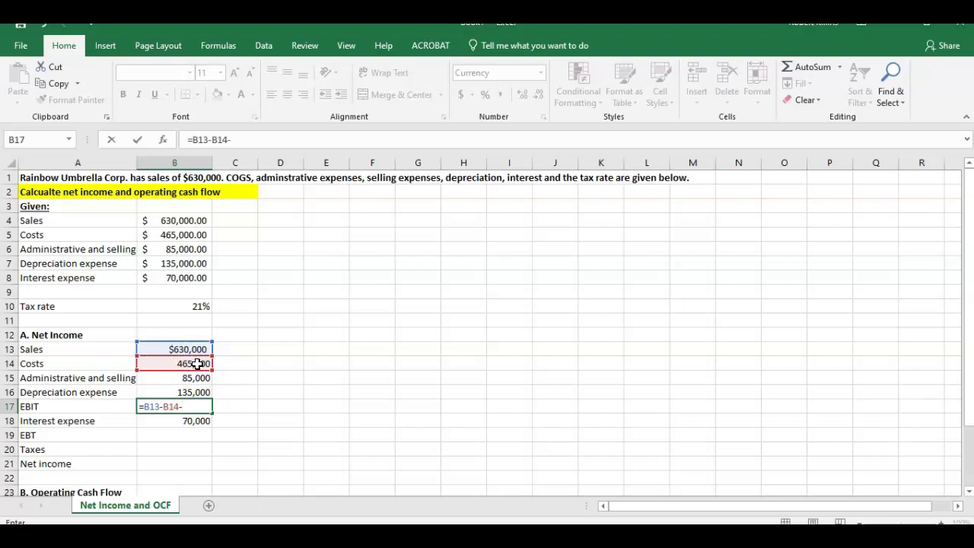
{"action": "left_click", "coordinate": [202, 379]}
{"action": "type", "text": "-"}
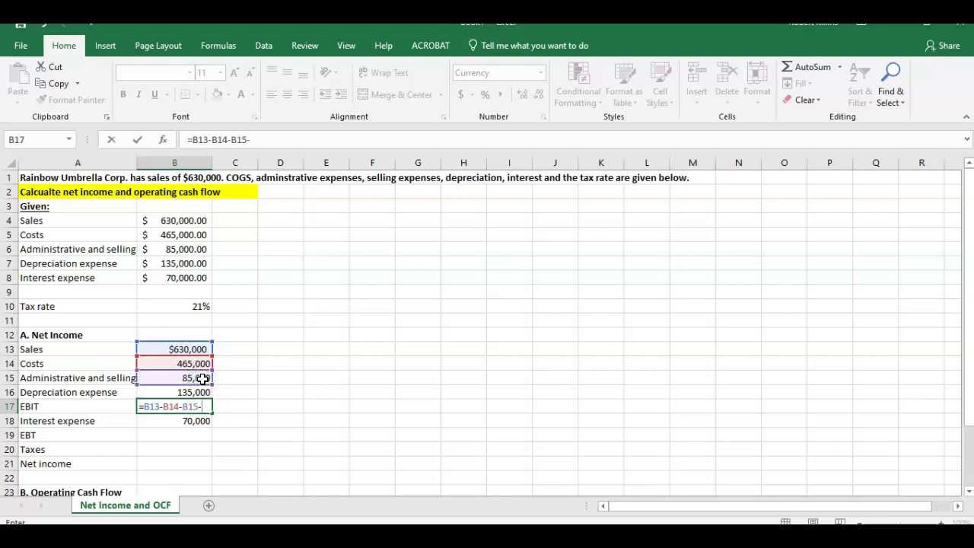
{"action": "left_click", "coordinate": [203, 393]}
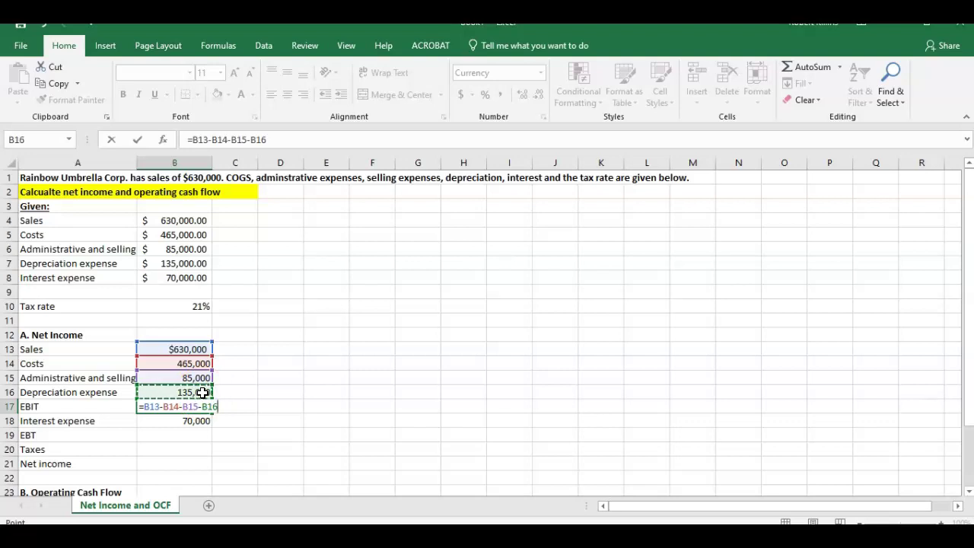
{"action": "key", "text": "Return"}
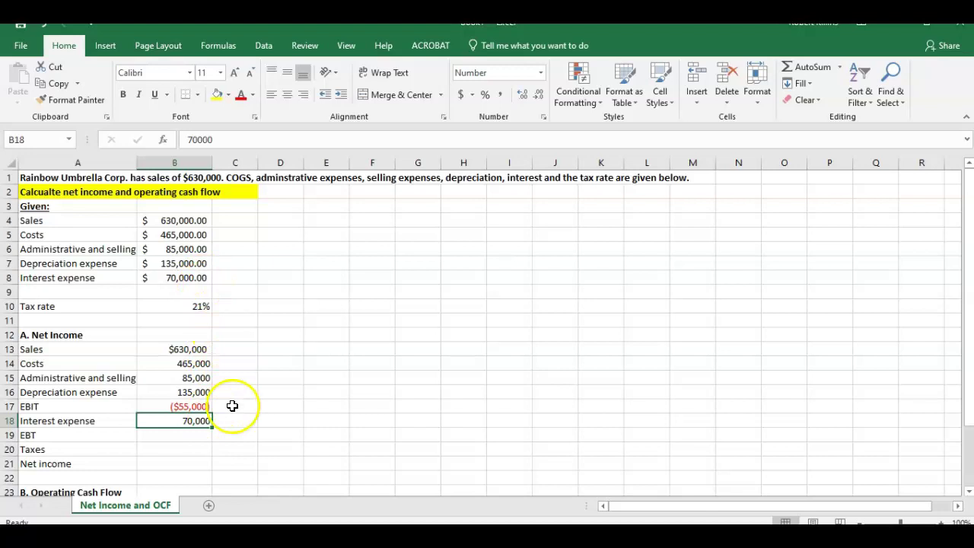
Calculate EBT in B19 by subtracting the interest expense from EBIT with the formula =B17-B18.
{"action": "left_click", "coordinate": [200, 434]}
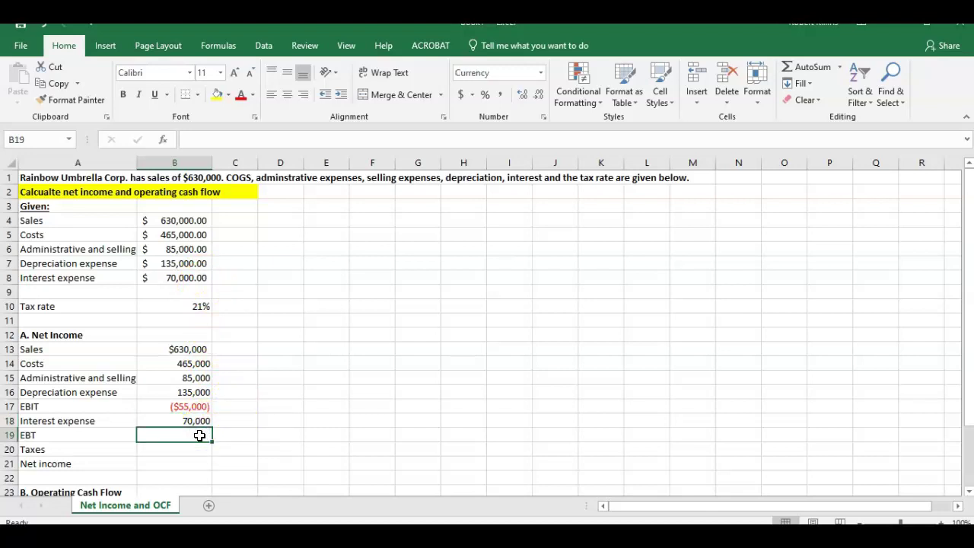
{"action": "type", "text": "="}
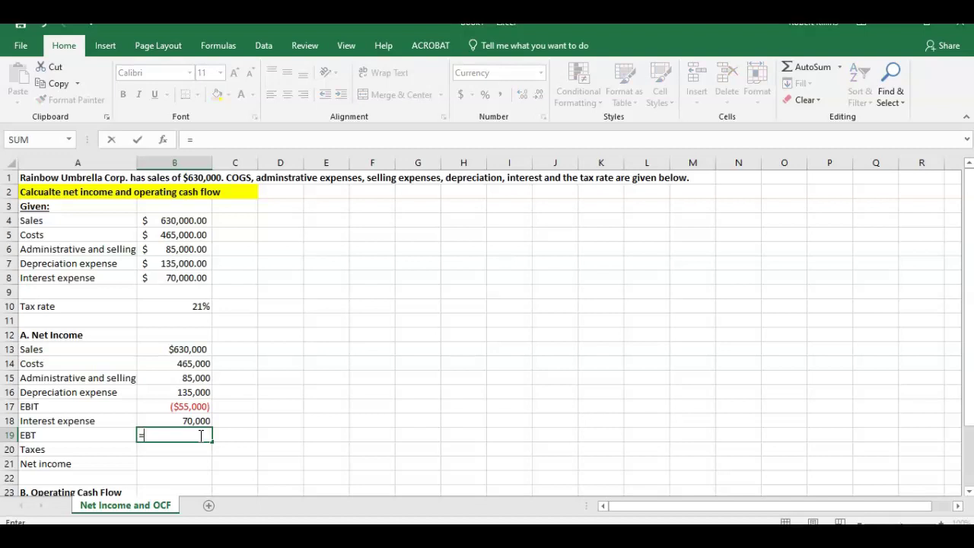
{"action": "left_click", "coordinate": [196, 407]}
{"action": "type", "text": "-"}
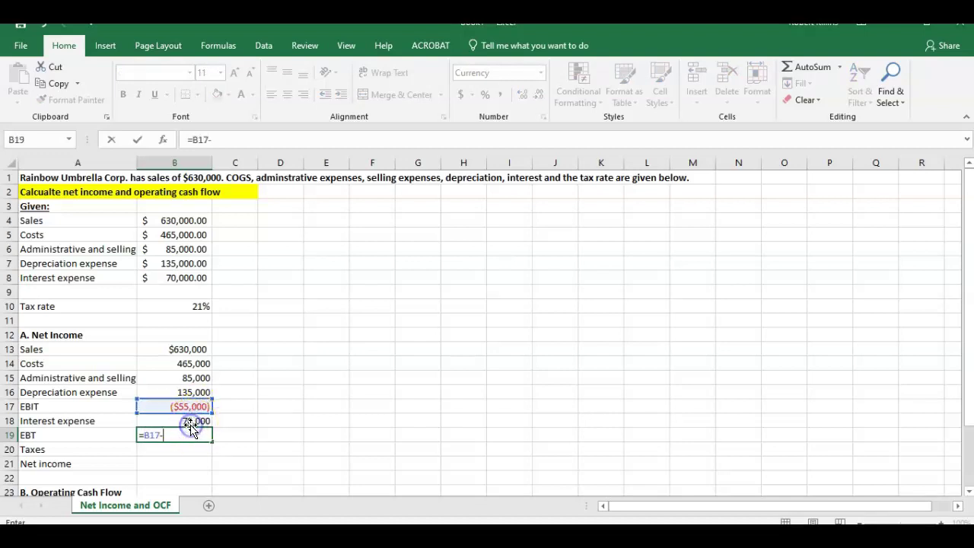
{"action": "left_click", "coordinate": [188, 422]}
{"action": "key", "text": "Return"}
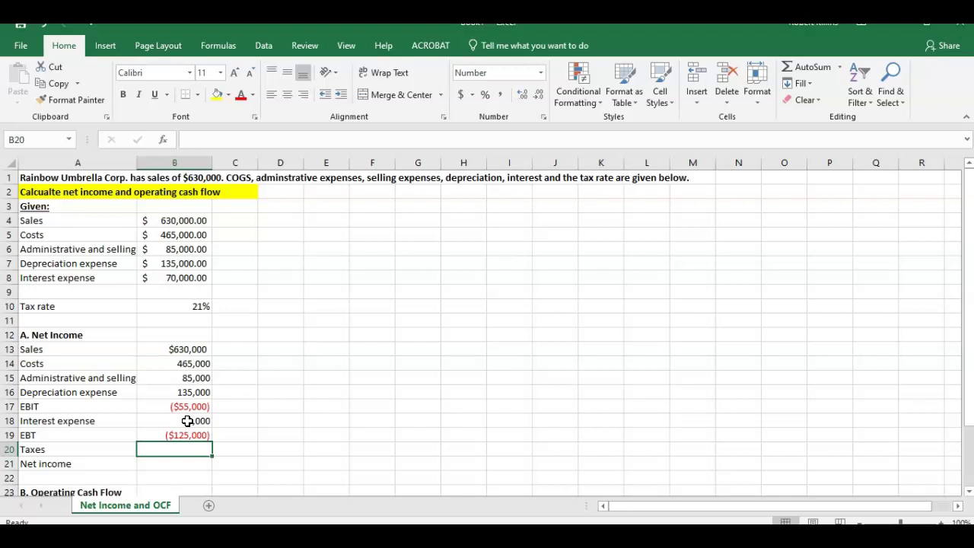
Calculate taxes in B20 as EBT times the tax rate, floored at zero, with =max(B19*B10,0).
{"action": "type", "text": "="}
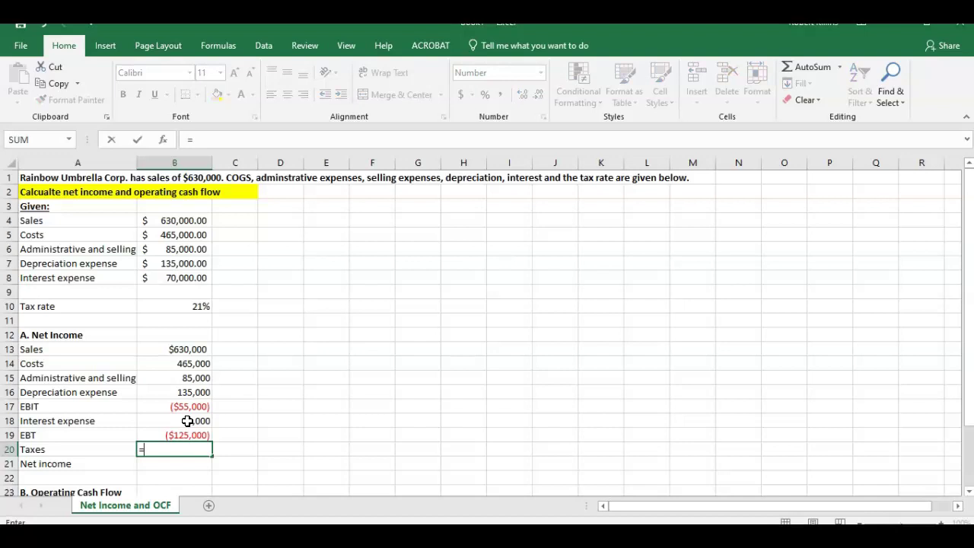
{"action": "type", "text": "max("}
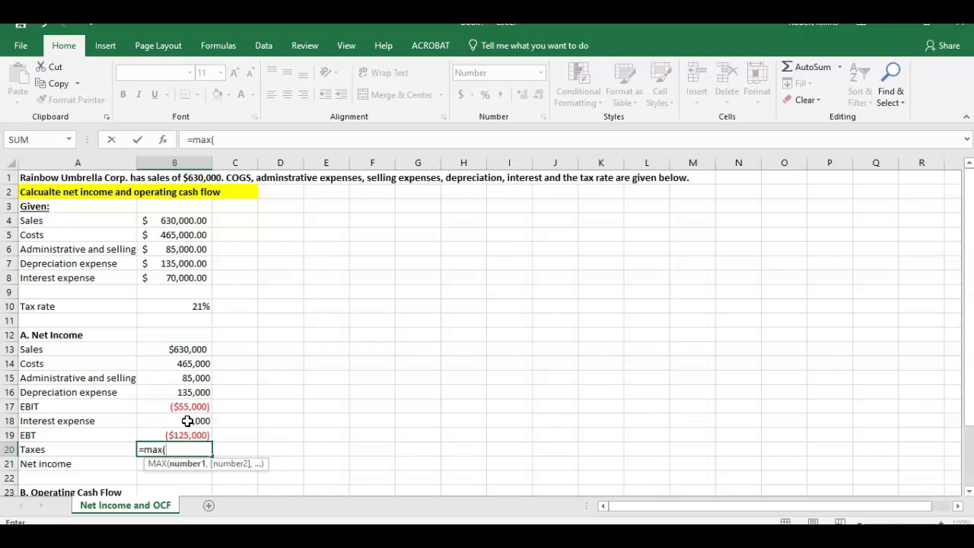
{"action": "left_click", "coordinate": [186, 433]}
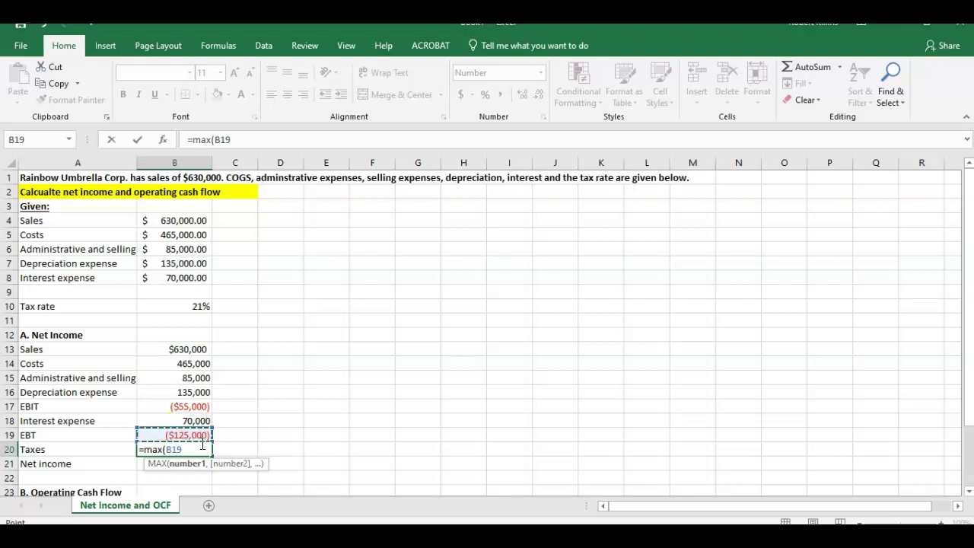
{"action": "type", "text": "*"}
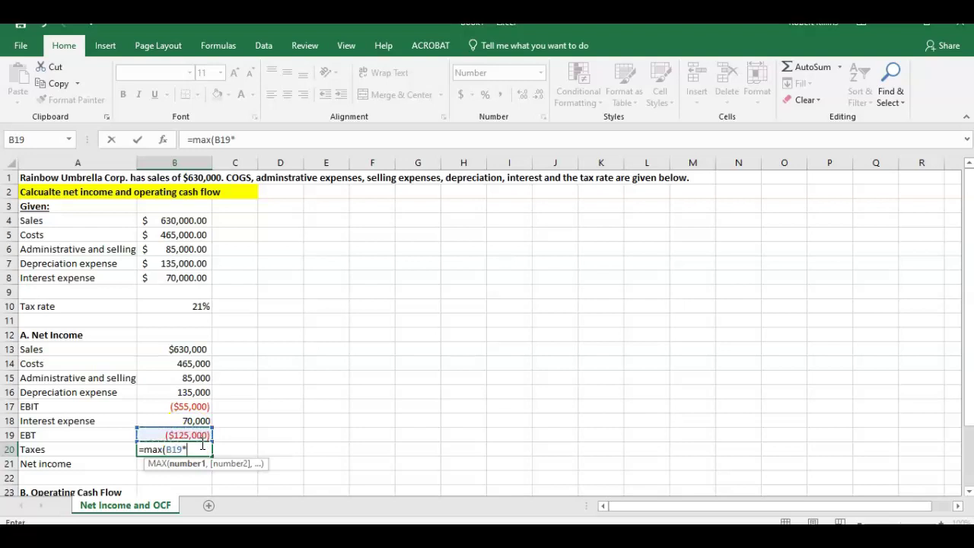
{"action": "left_click", "coordinate": [194, 305]}
{"action": "type", "text": ","}
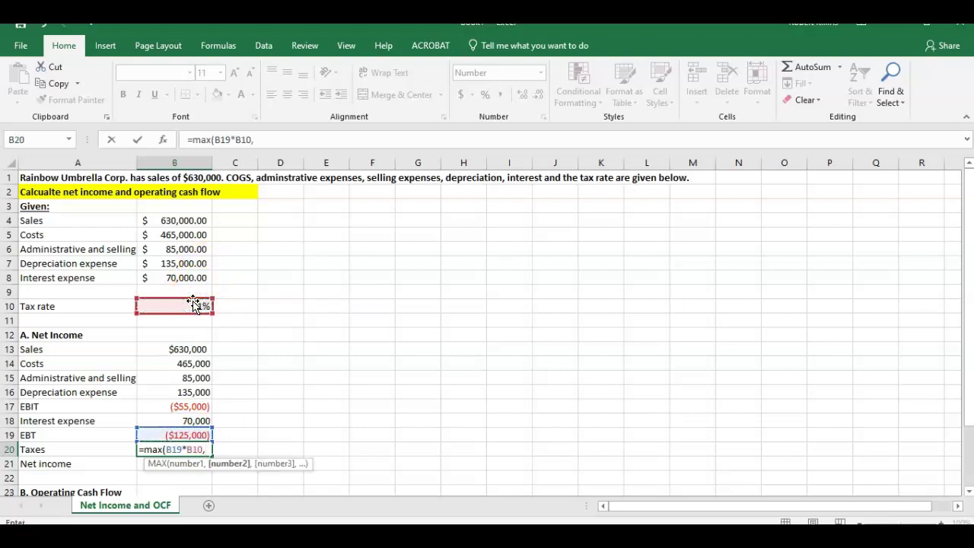
{"action": "type", "text": "0)"}
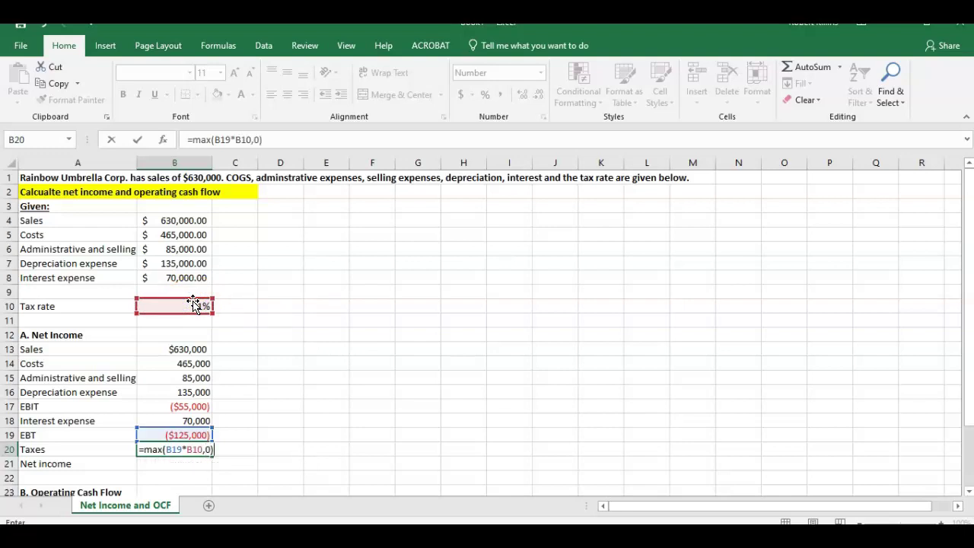
{"action": "key", "text": "Return"}
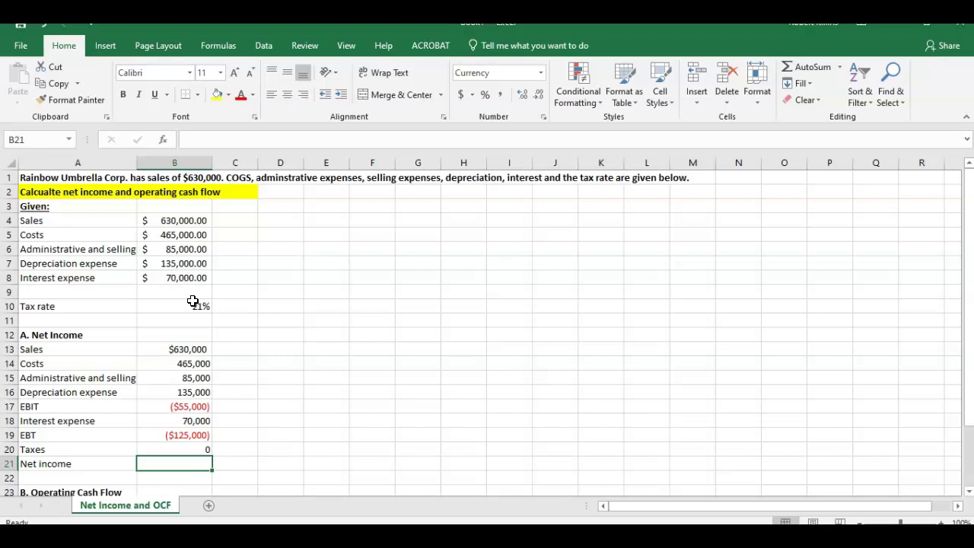
Calculate net income in B21 by subtracting taxes from EBT with the formula =B19-B20.
{"action": "type", "text": "="}
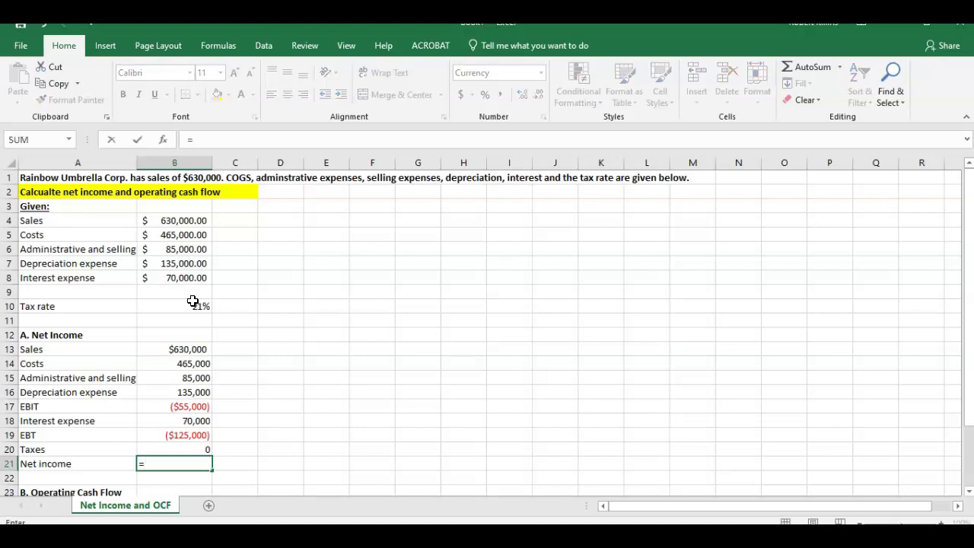
{"action": "left_click", "coordinate": [182, 433]}
{"action": "type", "text": "-"}
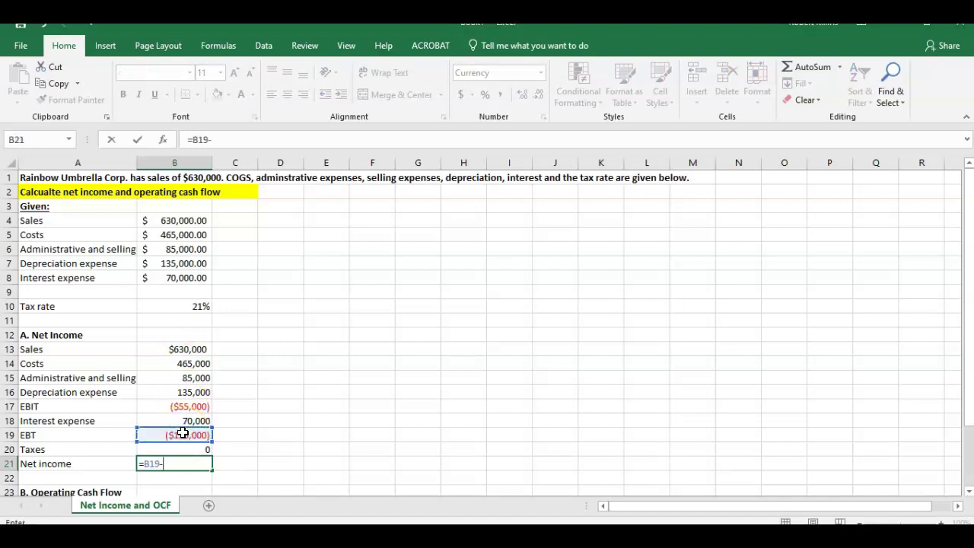
{"action": "left_click", "coordinate": [190, 450]}
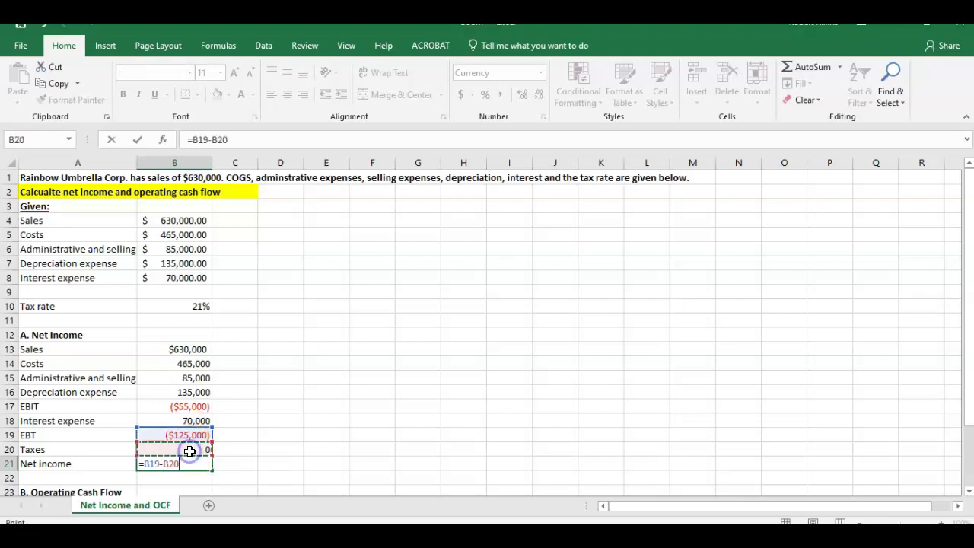
{"action": "key", "text": "Return"}
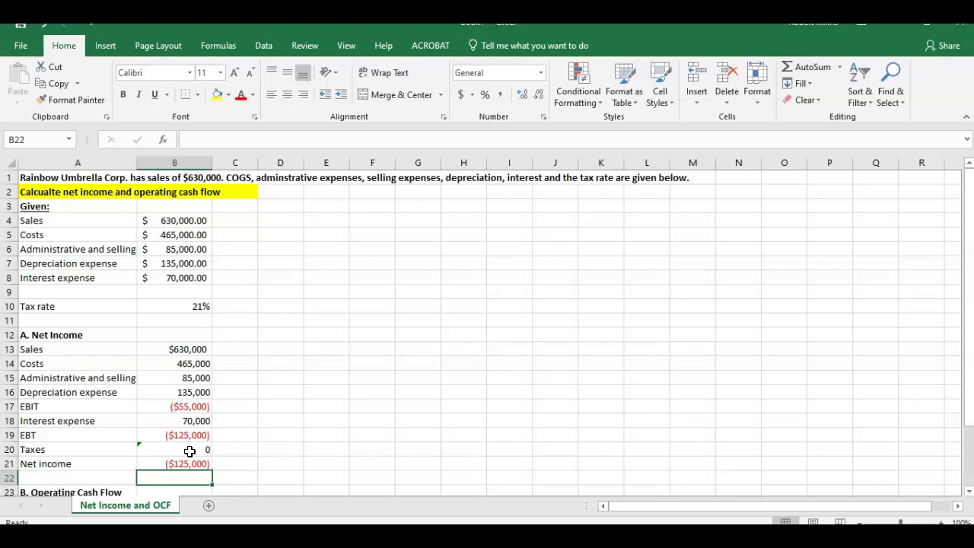
Link the EBIT cell B24 in the Operating Cash Flow section to the net income section's EBIT with =B17.
{"action": "key", "text": "Down"}
{"action": "key", "text": "Down"}
{"action": "key", "text": "Down"}
{"action": "key", "text": "Down"}
{"action": "key", "text": "Down"}
{"action": "key", "text": "Down"}
{"action": "key", "text": "Down"}
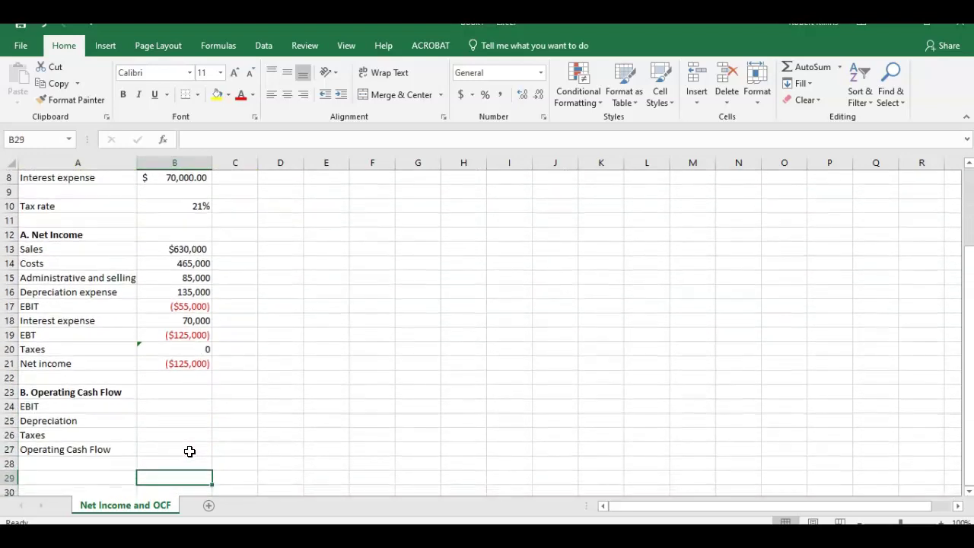
{"action": "key", "text": "Up"}
{"action": "key", "text": "Up"}
{"action": "key", "text": "Up"}
{"action": "key", "text": "Up"}
{"action": "key", "text": "Up"}
{"action": "key", "text": "Up"}
{"action": "key", "text": "Up"}
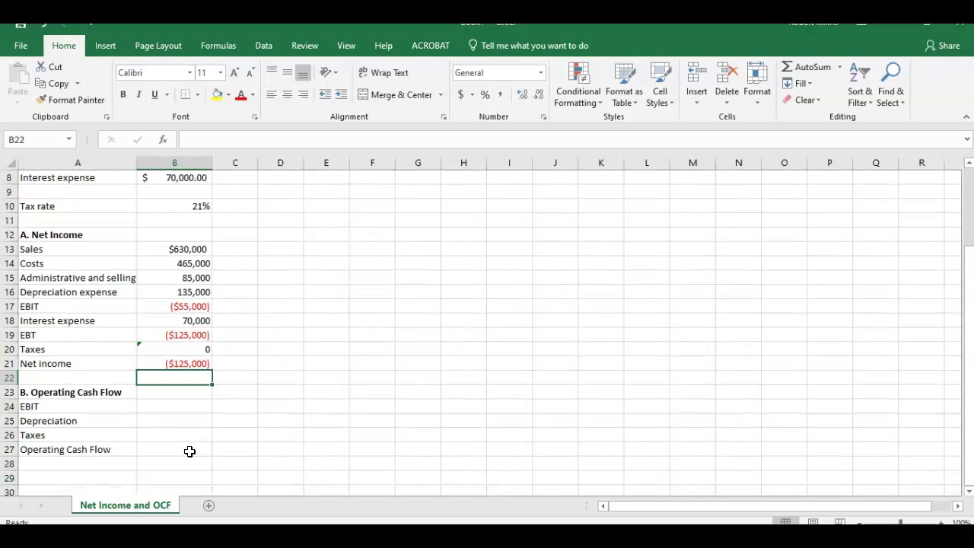
{"action": "key", "text": "Down"}
{"action": "key", "text": "Down"}
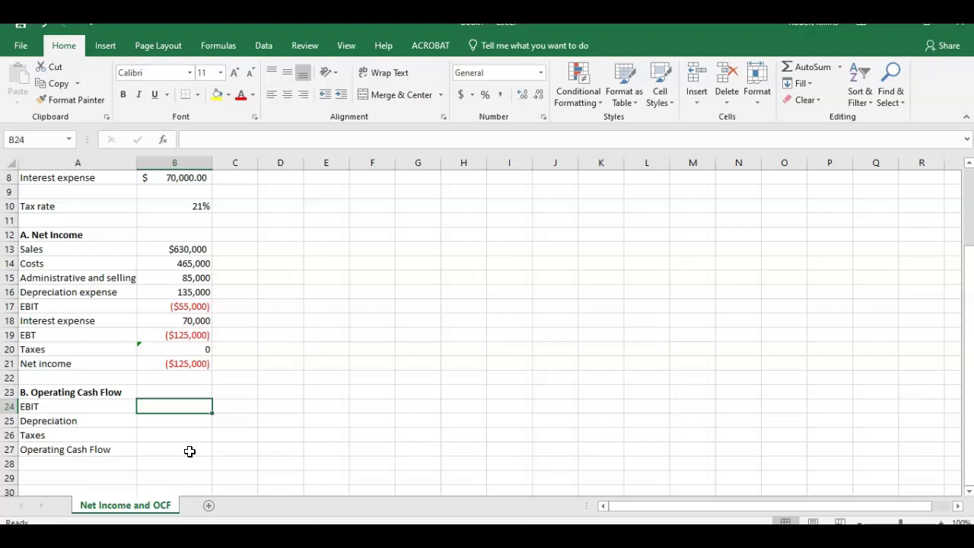
{"action": "type", "text": "="}
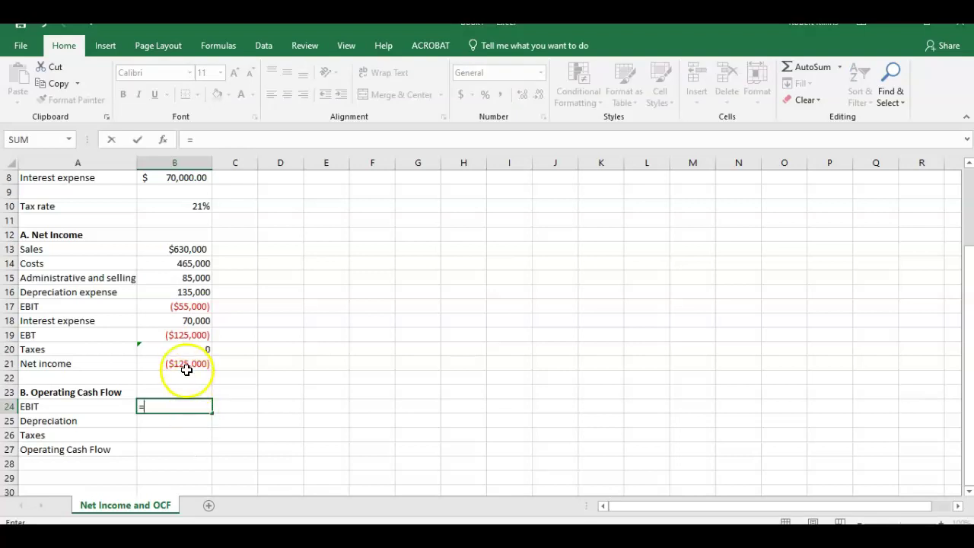
{"action": "left_click", "coordinate": [185, 307]}
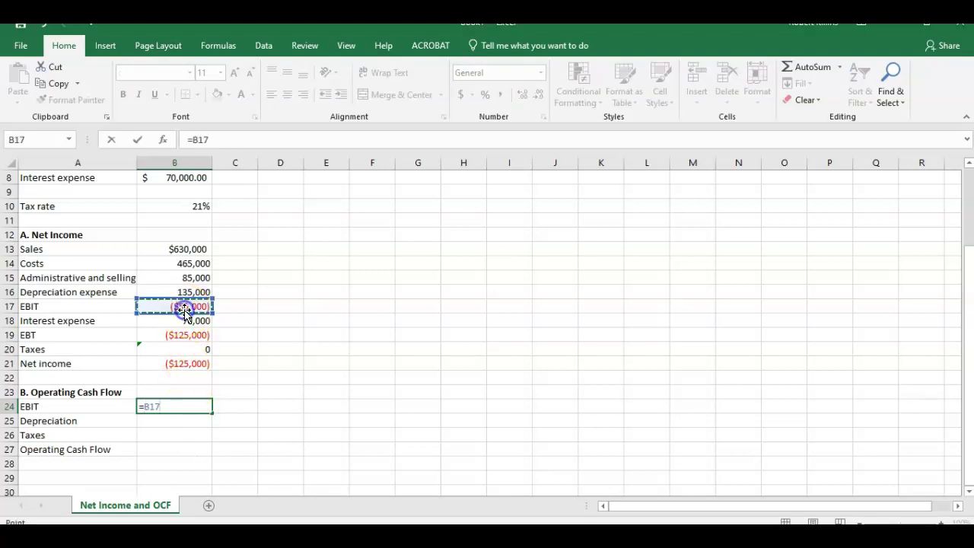
{"action": "key", "text": "Return"}
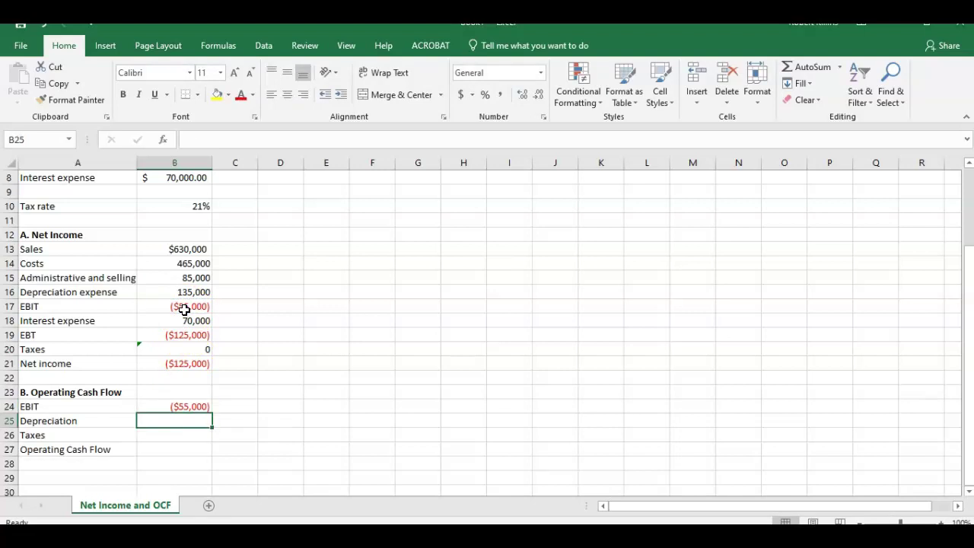
Link the Operating Cash Flow section's depreciation in B25 to =B16 and its taxes in B26 to =B20.
{"action": "type", "text": "="}
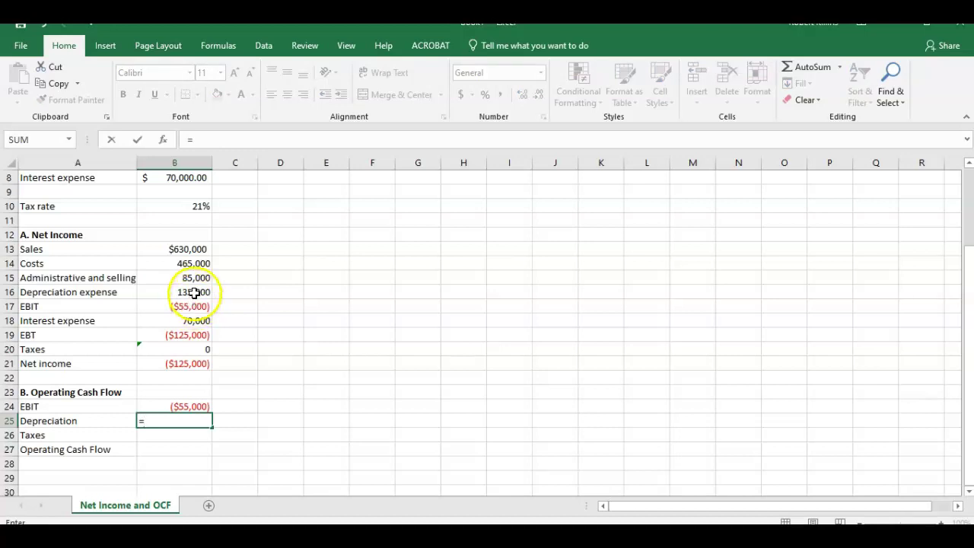
{"action": "left_click", "coordinate": [193, 293]}
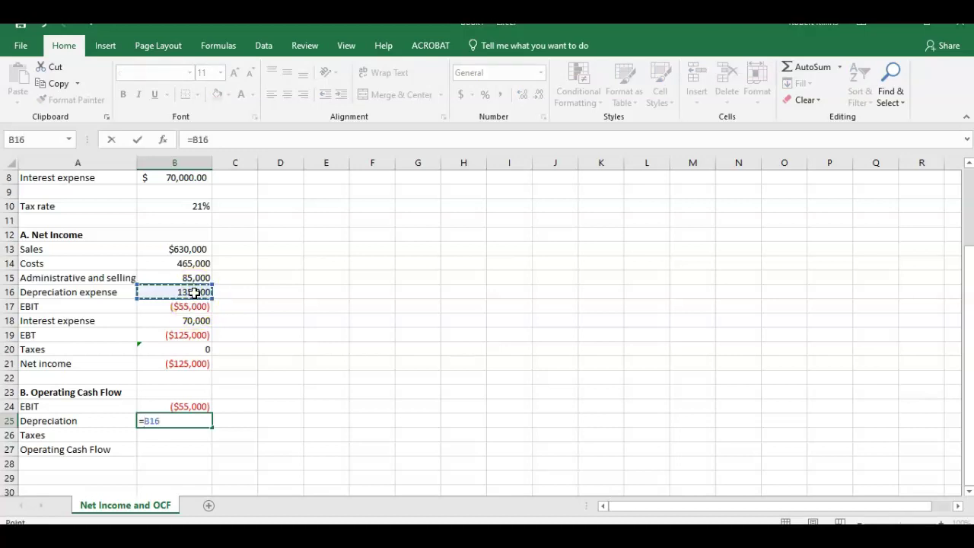
{"action": "key", "text": "Return"}
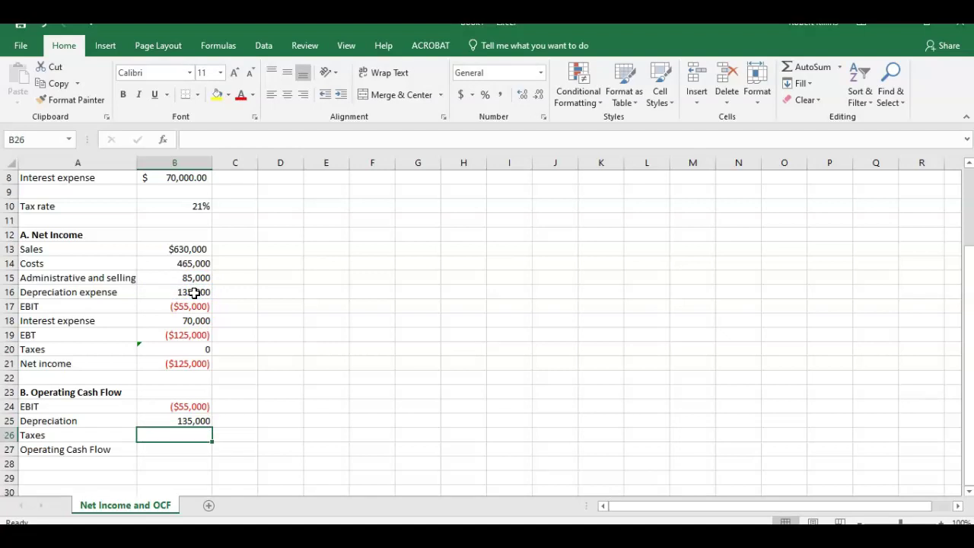
{"action": "type", "text": "="}
{"action": "left_click", "coordinate": [203, 348]}
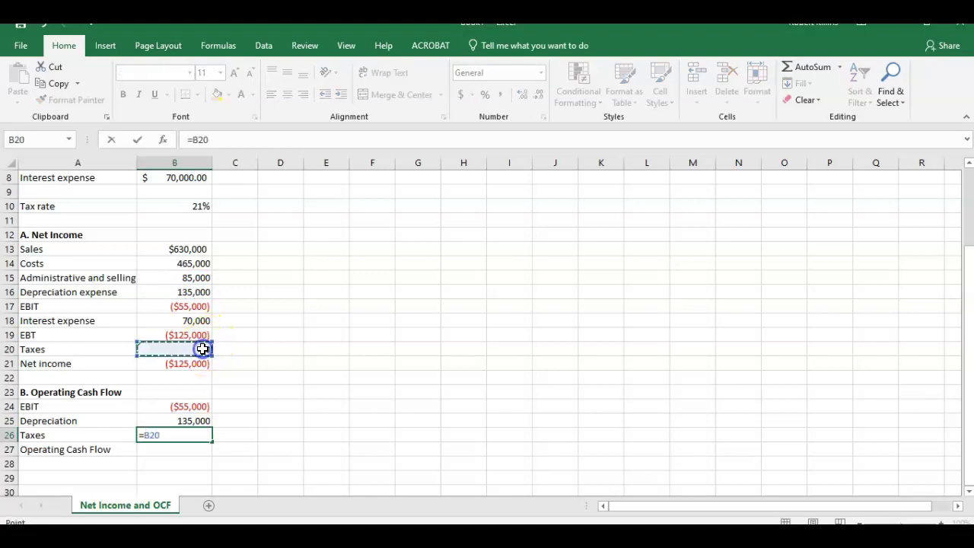
{"action": "key", "text": "Return"}
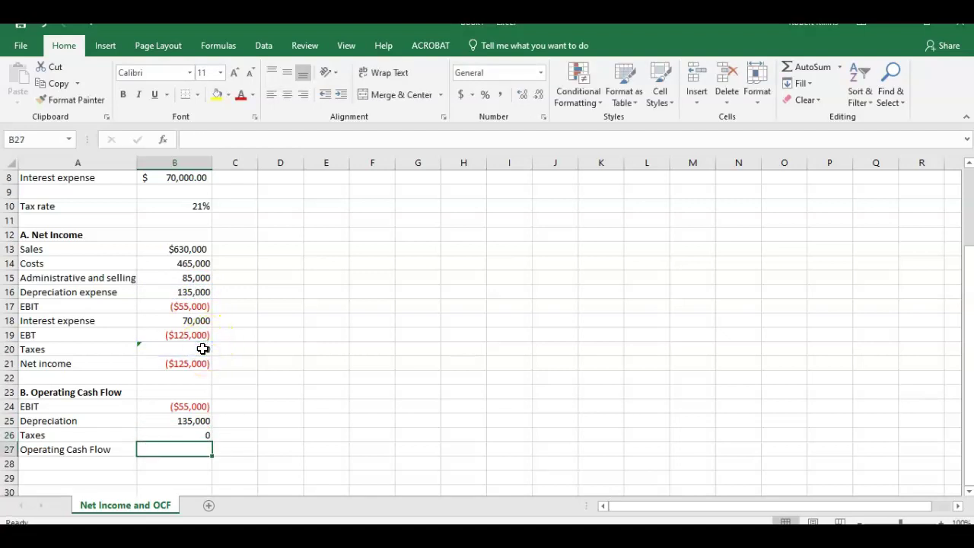
Calculate operating cash flow in B27 as EBIT plus depreciation minus taxes with the formula =B24+B25-B26.
{"action": "type", "text": "="}
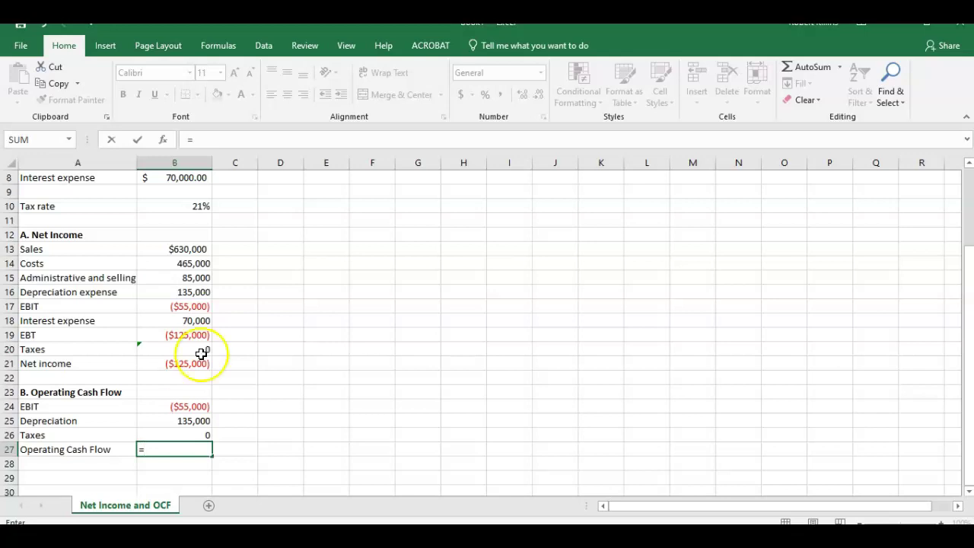
{"action": "left_click", "coordinate": [177, 405]}
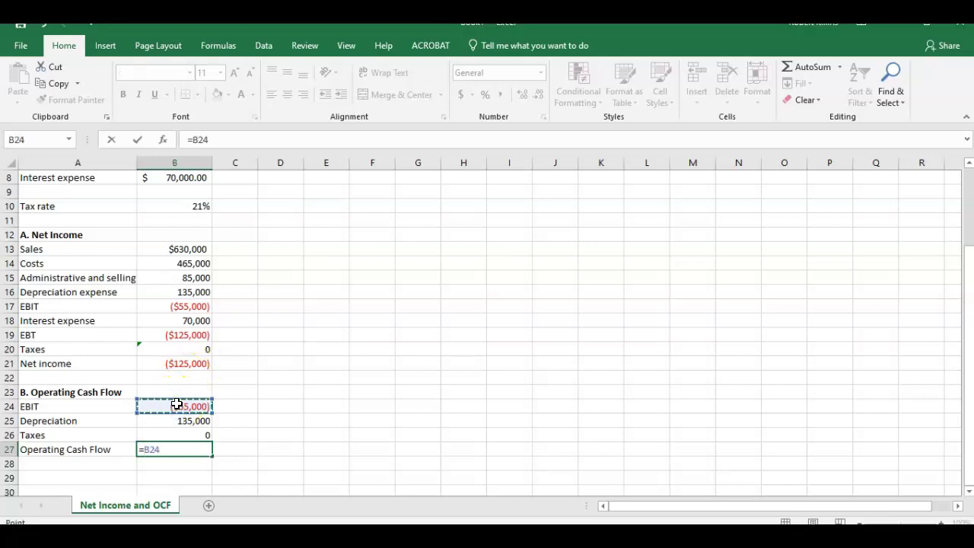
{"action": "type", "text": "+"}
{"action": "left_click", "coordinate": [184, 419]}
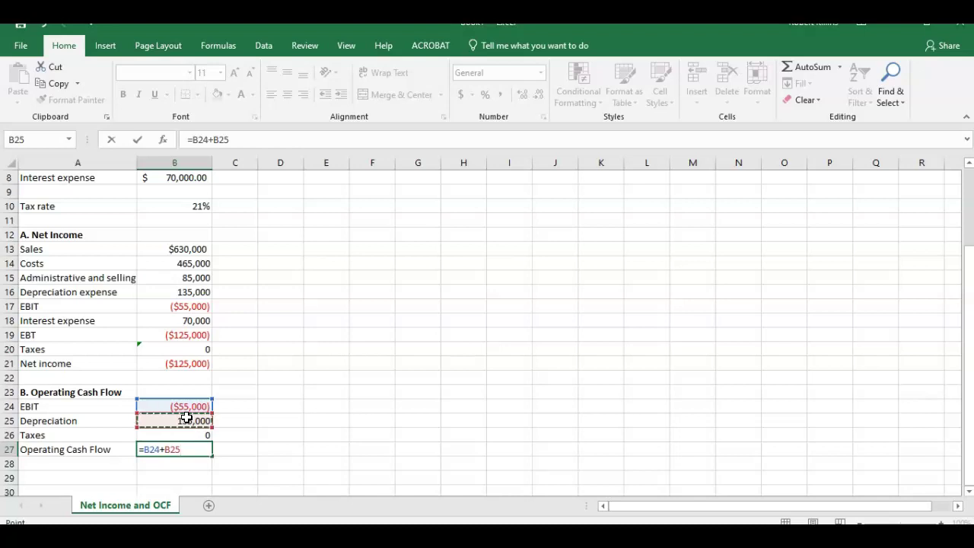
{"action": "type", "text": "-"}
{"action": "left_click", "coordinate": [203, 436]}
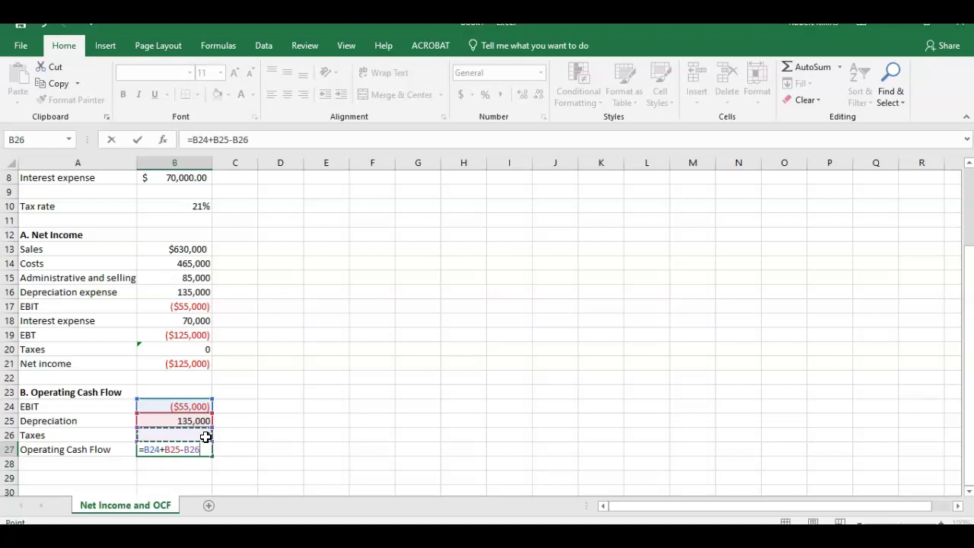
{"action": "key", "text": "Return"}
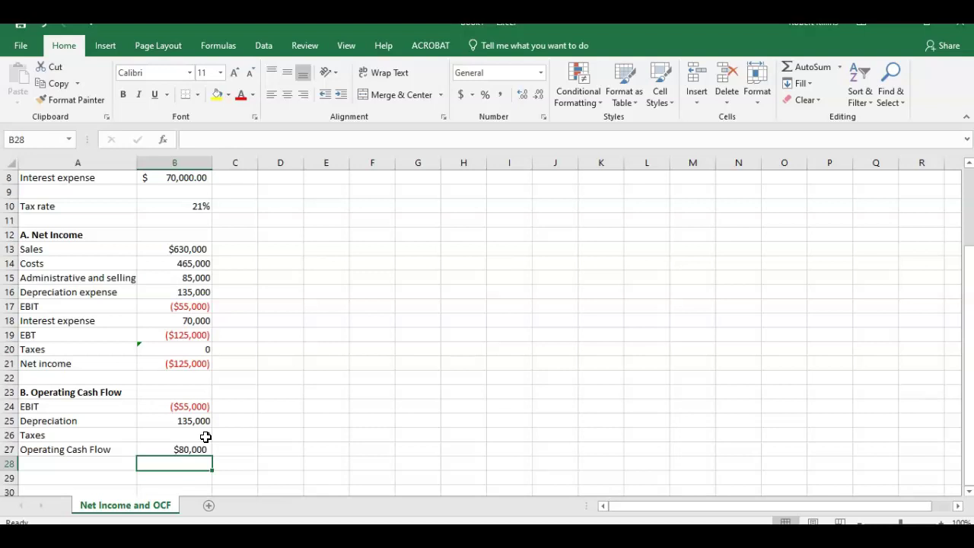